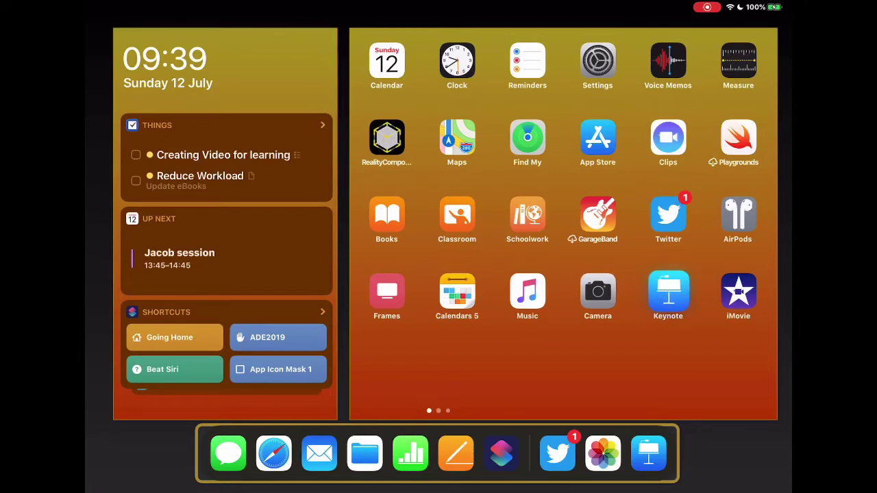
Open Keynote and start a new presentation with the White theme.
click(668, 291)
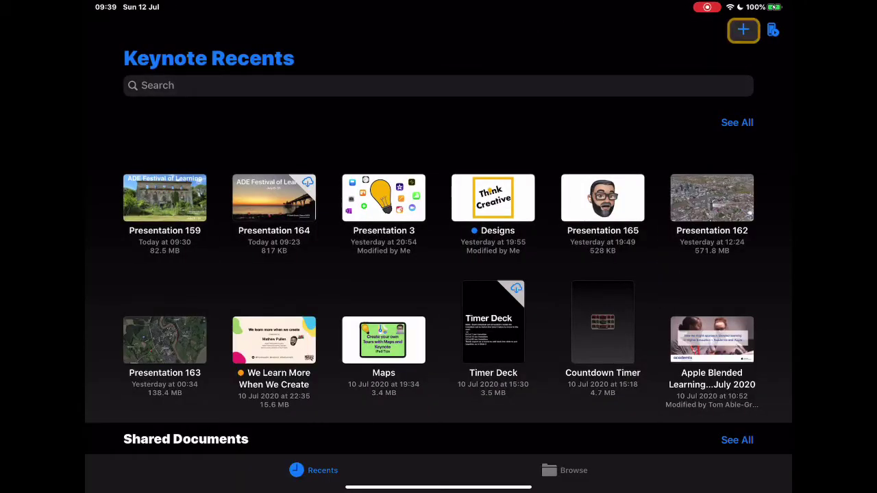
click(743, 29)
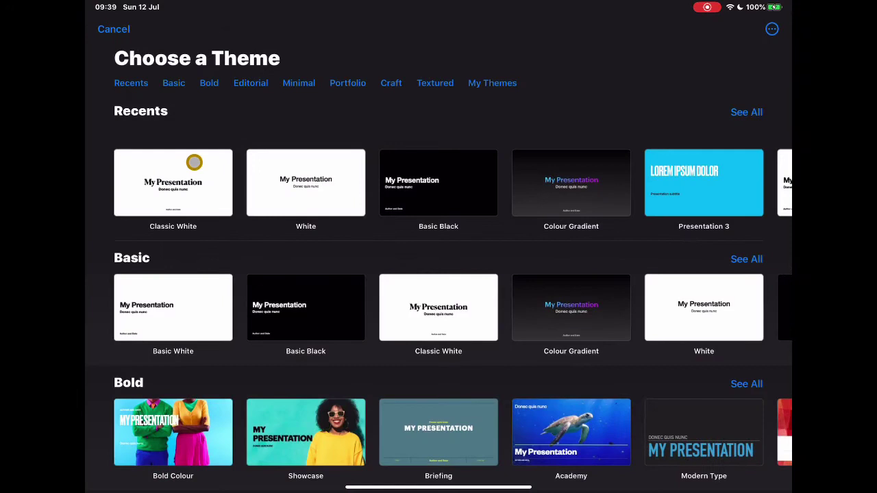
click(315, 205)
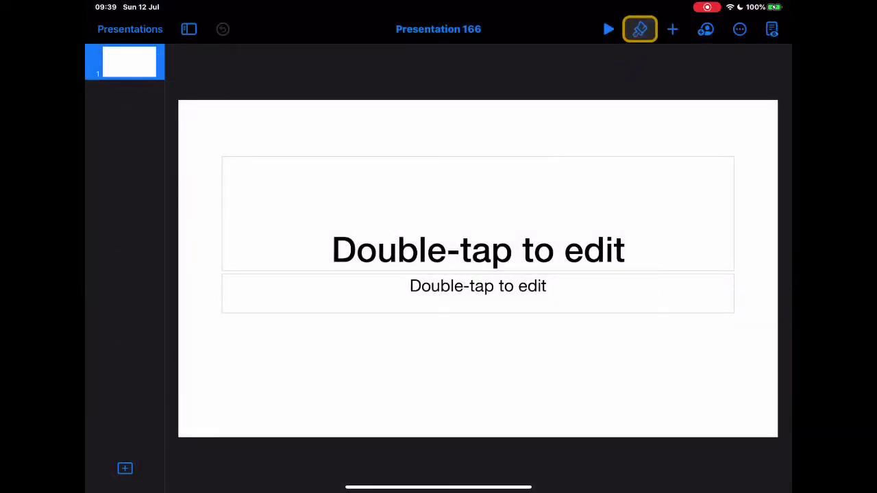
Turn off the Title and Body placeholders in Slide Layout so slide 1 is blank.
click(641, 29)
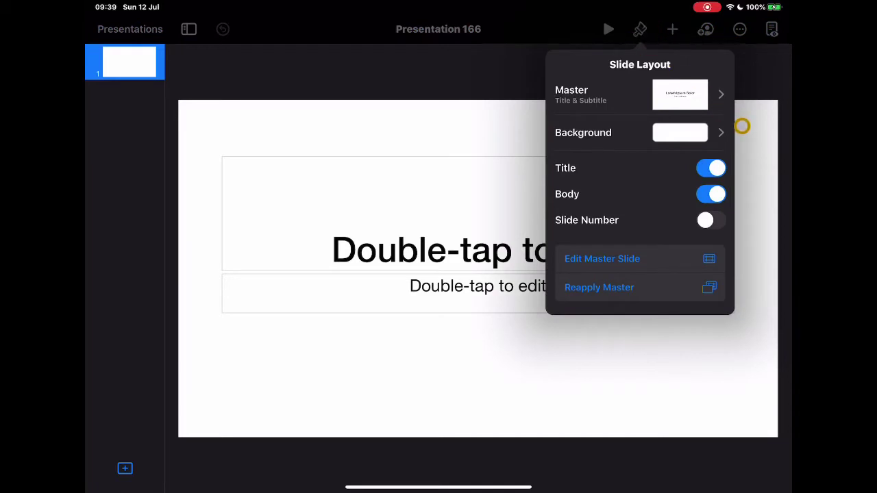
click(717, 168)
click(717, 195)
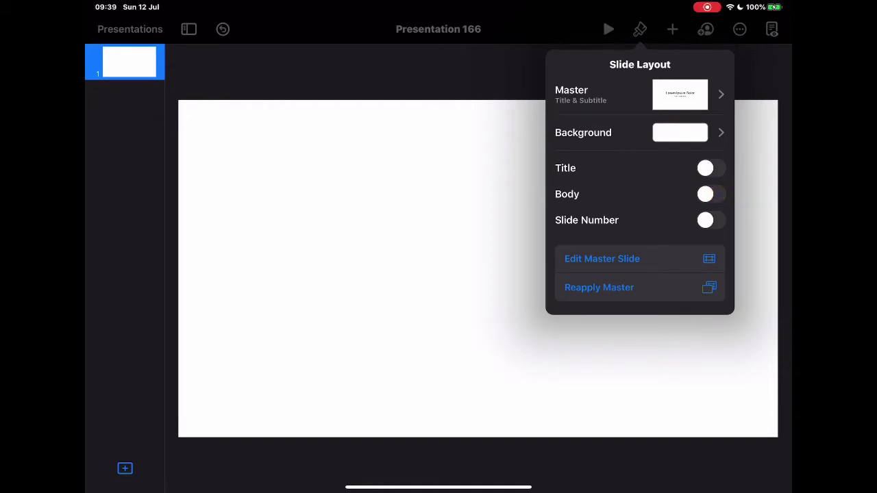
click(405, 246)
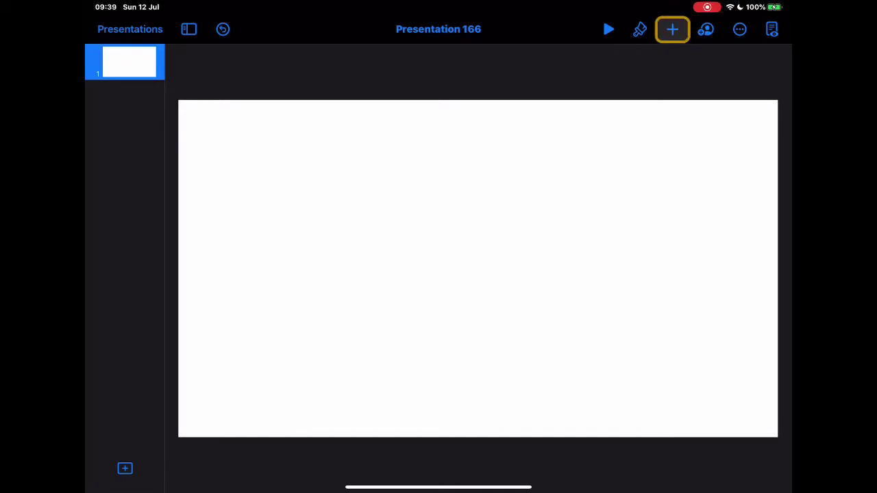
Insert the cloudy-sky wheat-field photo from the Recents album onto slide 1.
click(672, 29)
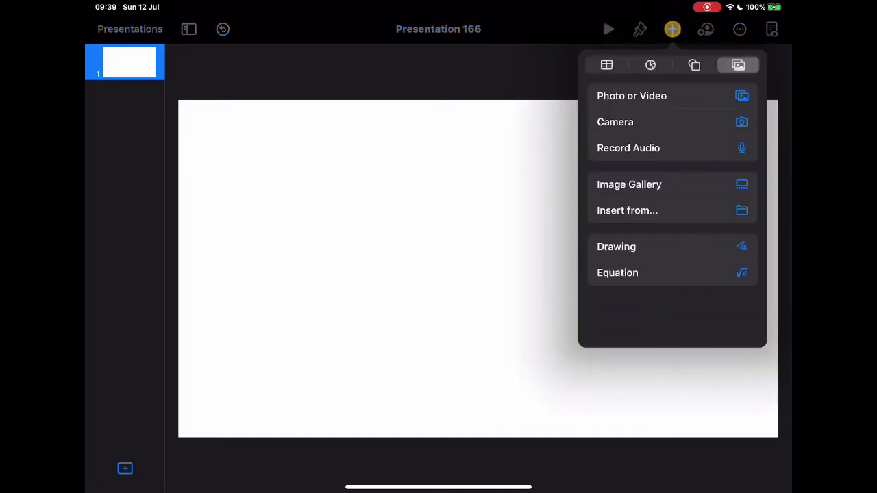
click(738, 96)
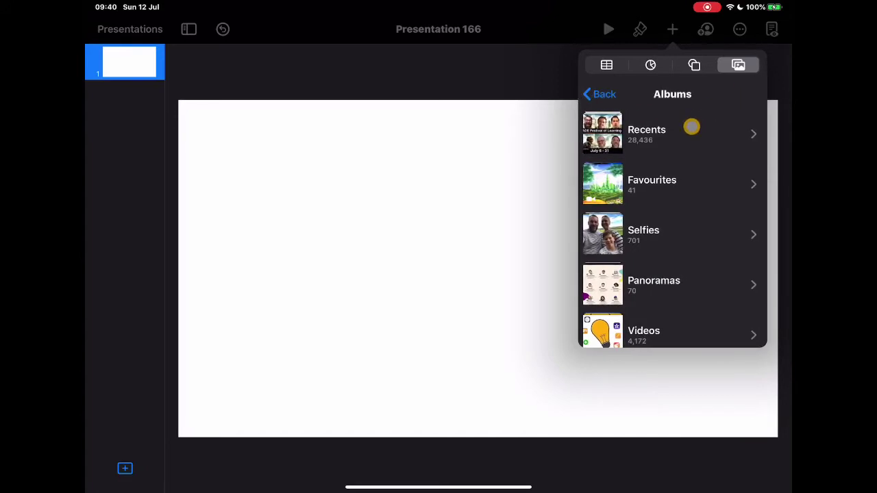
scroll(683, 213, down, 1)
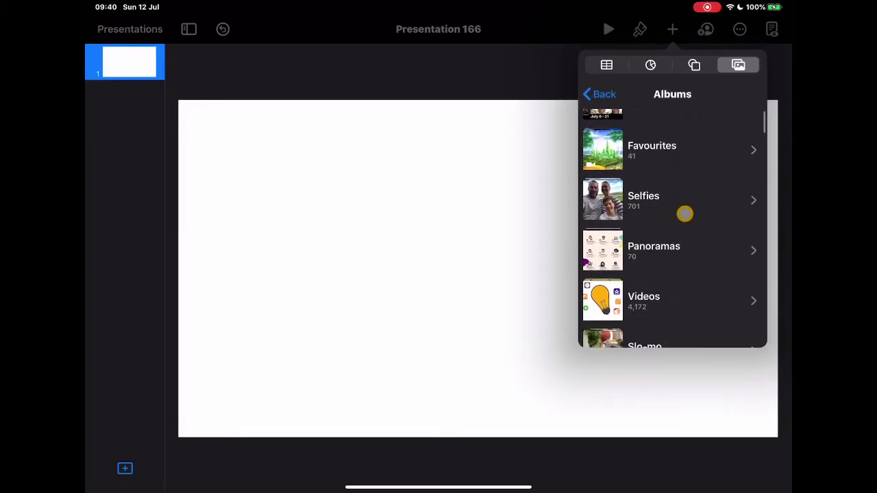
scroll(684, 213, down, 1)
scroll(685, 214, down, 2)
scroll(685, 215, down, 2)
scroll(686, 215, down, 1)
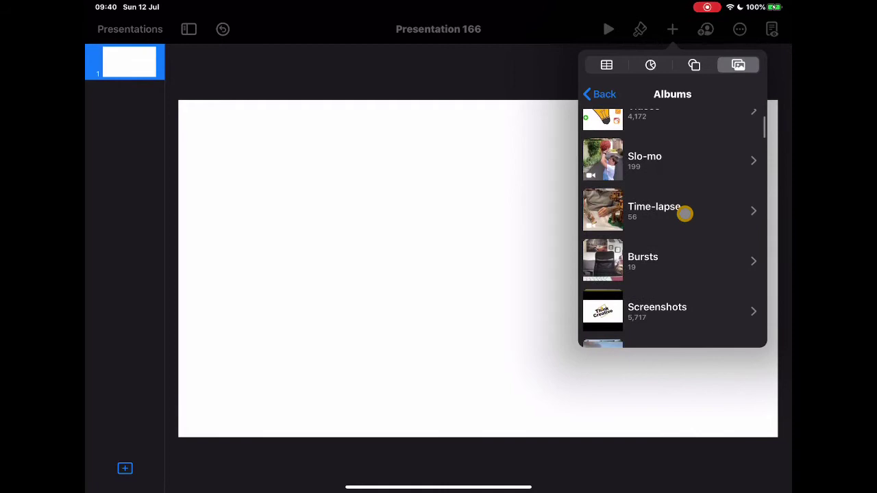
scroll(686, 215, down, 2)
scroll(685, 215, down, 2)
scroll(685, 214, down, 2)
scroll(685, 215, down, 1)
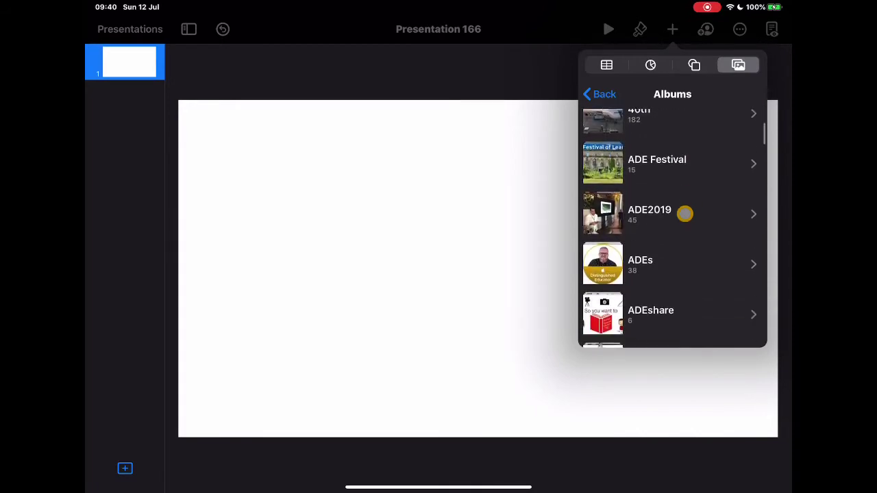
scroll(686, 214, down, 2)
scroll(685, 214, down, 1)
scroll(685, 213, up, 10)
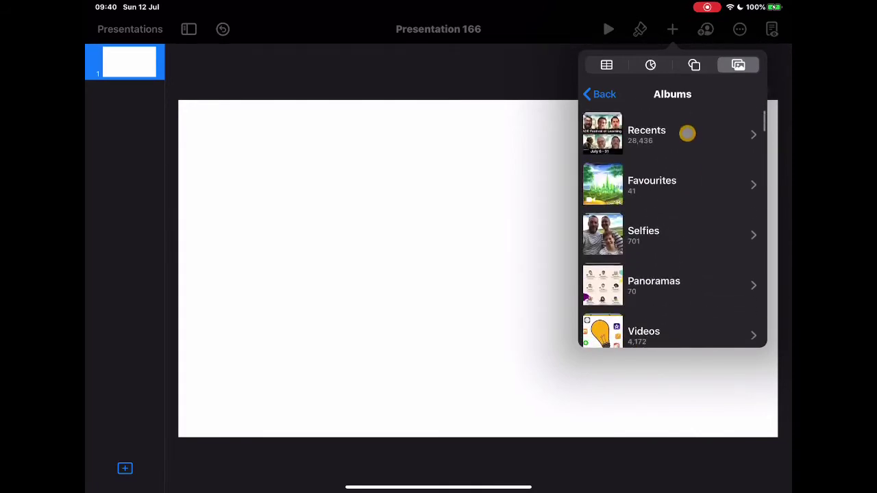
click(687, 133)
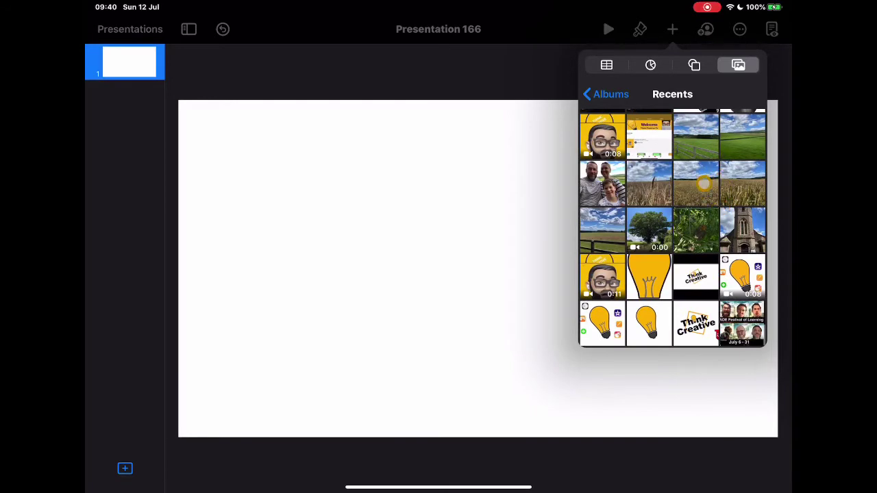
click(707, 186)
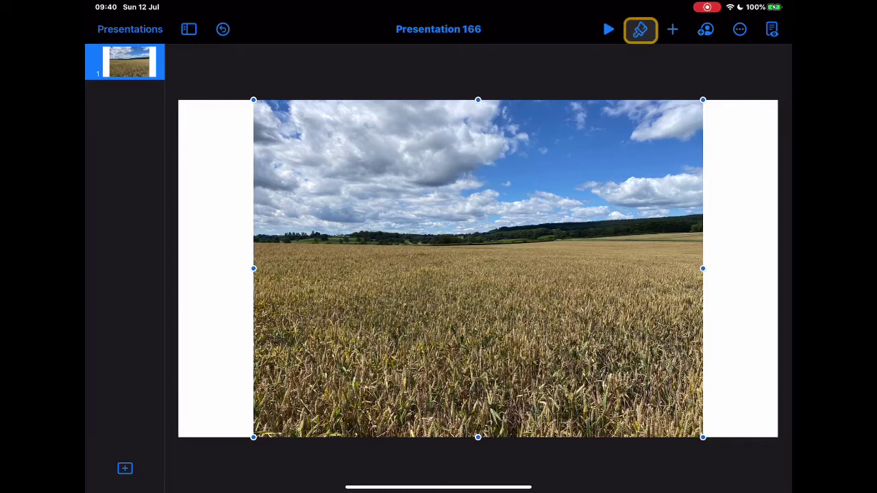
Use Instant Alpha on the photo's blue sky and left-side clouds, keeping the field and treeline.
click(640, 29)
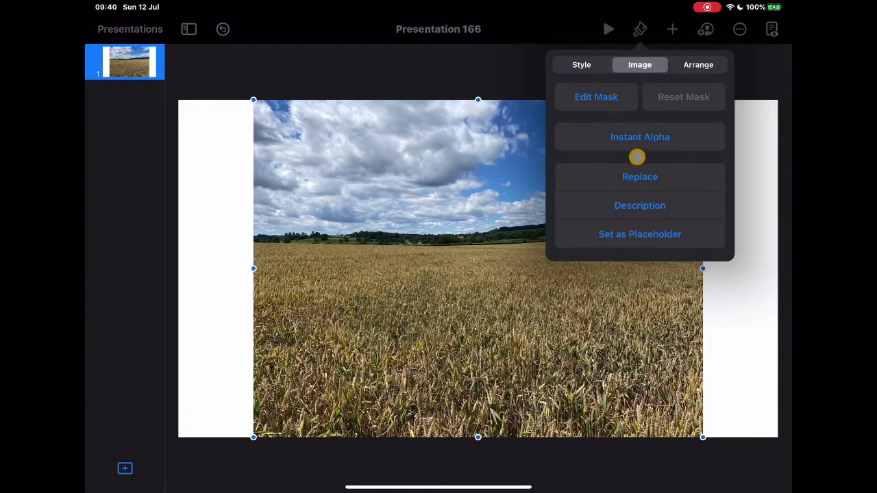
click(643, 137)
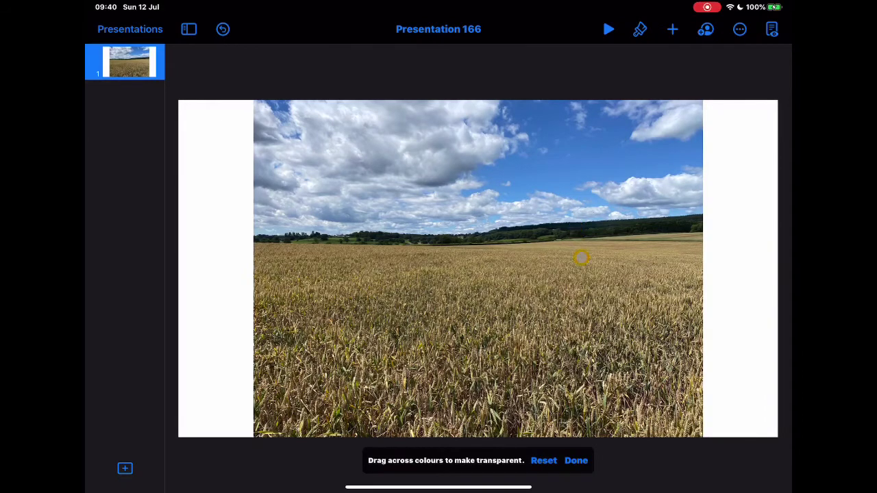
click(575, 162)
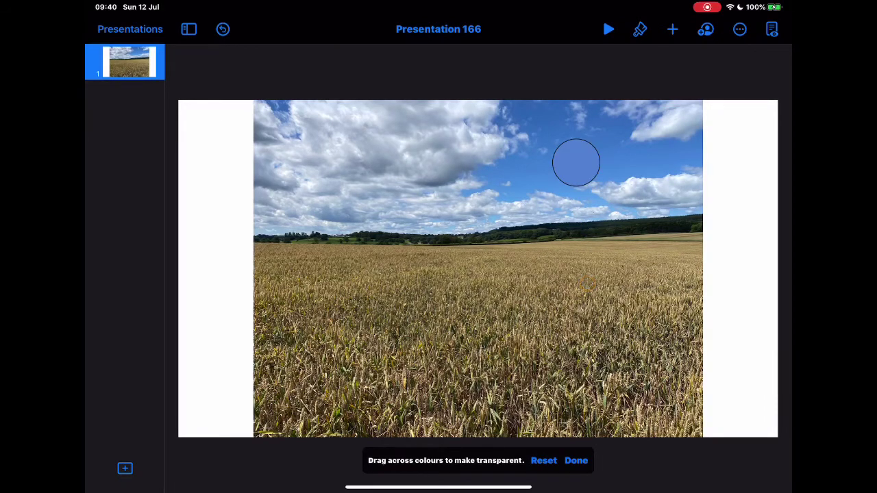
mouse_move(576, 162)
mouse_down()
mouse_move(574, 281)
mouse_move(586, 155)
mouse_move(588, 179)
mouse_up()
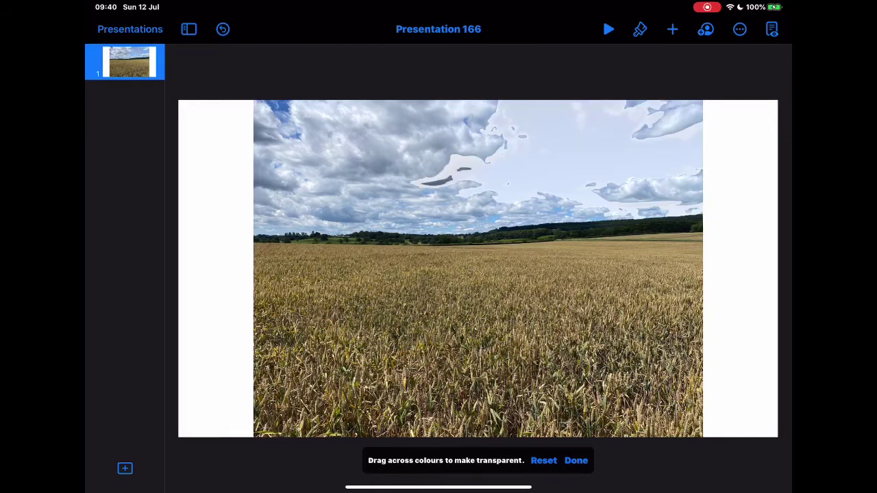
drag(283, 103, 308, 149)
drag(393, 145, 430, 189)
click(576, 460)
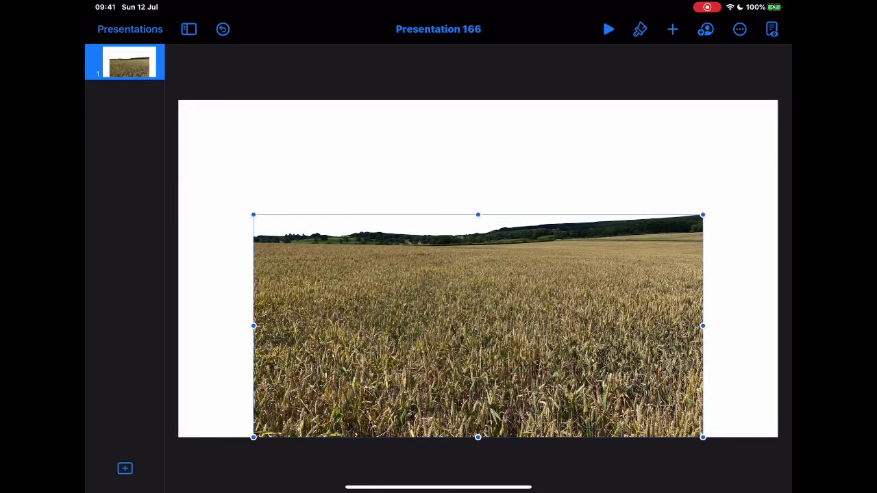
Set the slide background to a solid cyan colour.
click(129, 63)
click(639, 29)
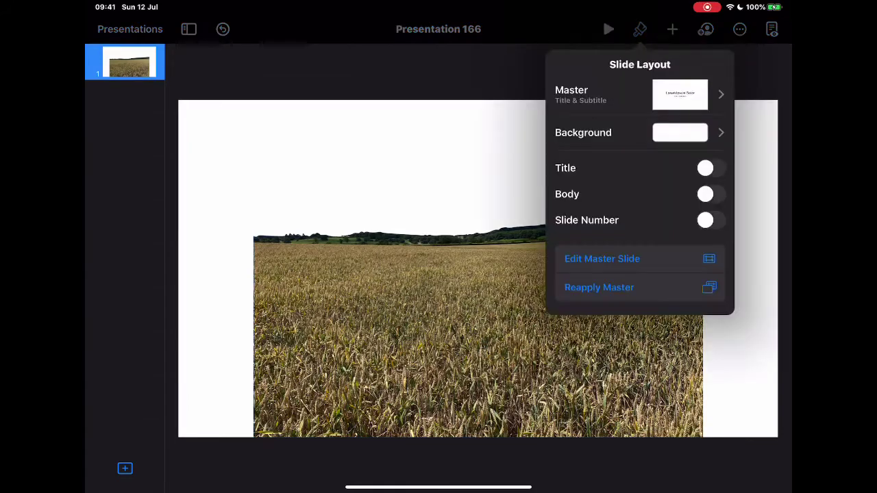
click(616, 131)
click(616, 87)
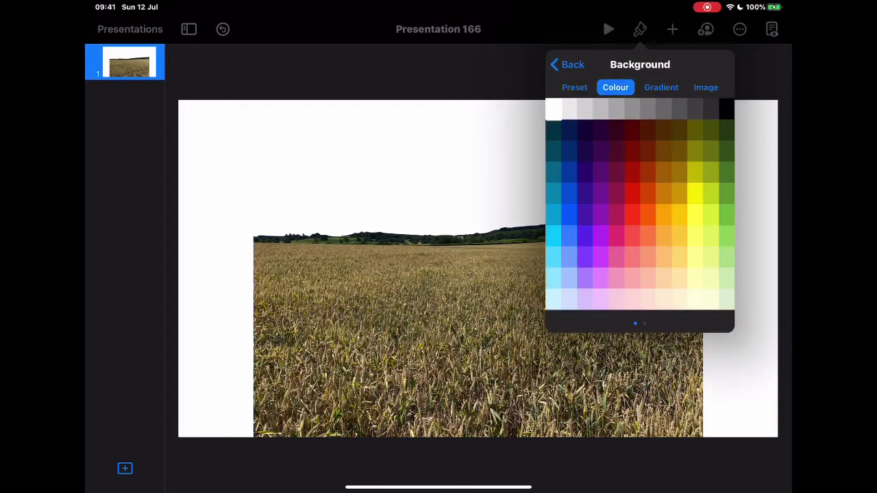
click(554, 235)
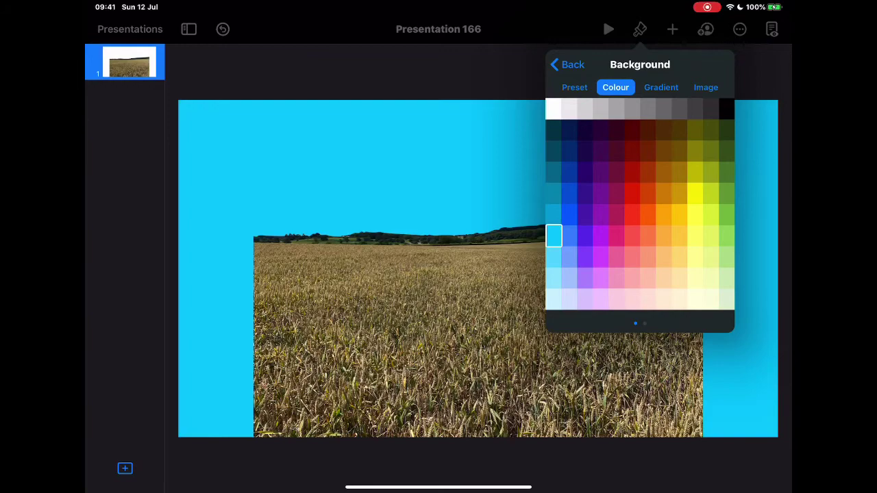
click(204, 284)
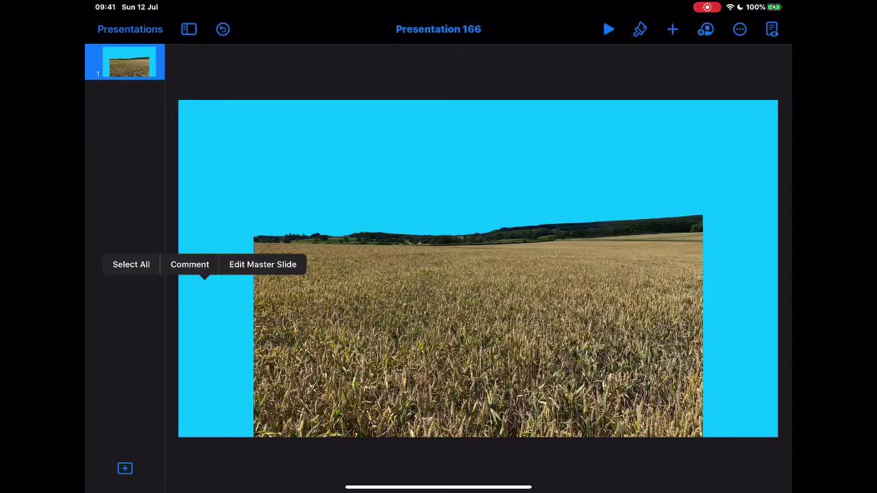
Stretch the field photo to both slide edges and lower it so the horizon sits mid-slide.
click(477, 335)
drag(255, 325, 178, 326)
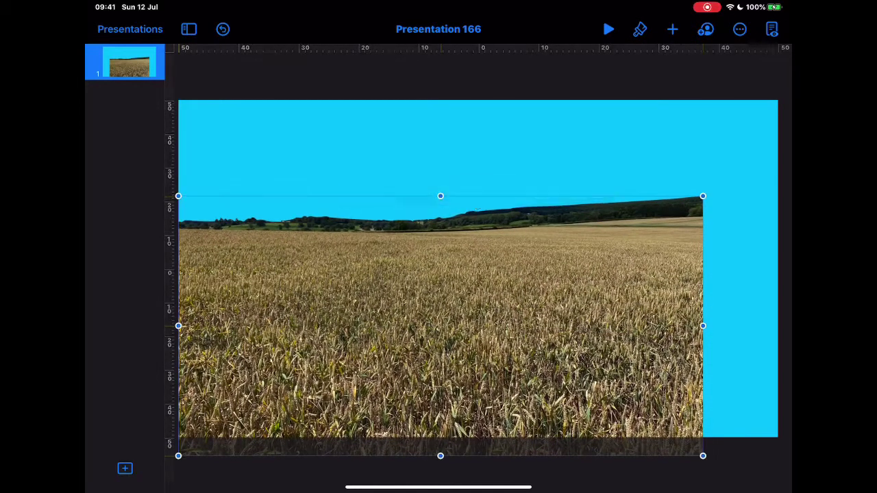
drag(703, 325, 778, 326)
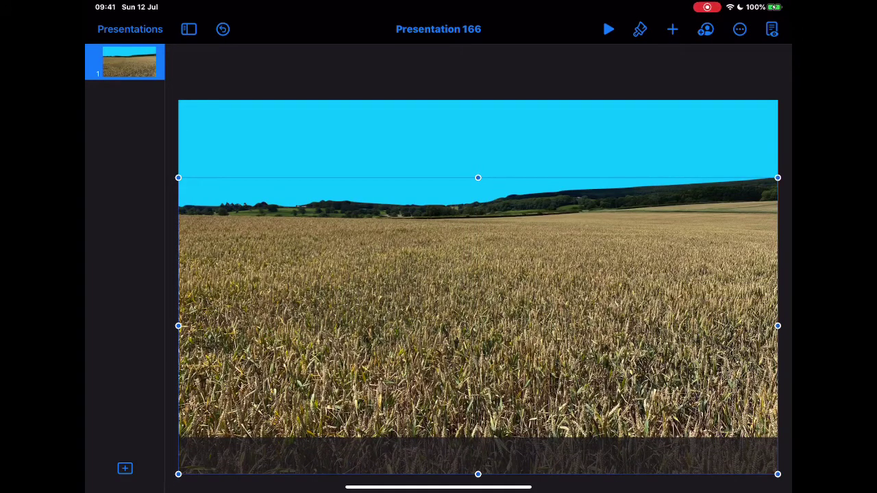
mouse_move(477, 326)
mouse_down()
mouse_move(478, 318)
mouse_move(478, 403)
mouse_up()
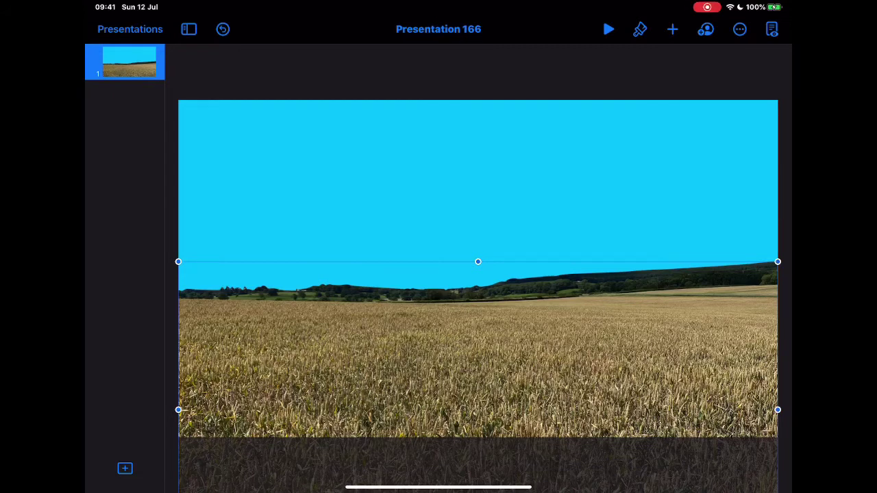
drag(439, 488, 439, 438)
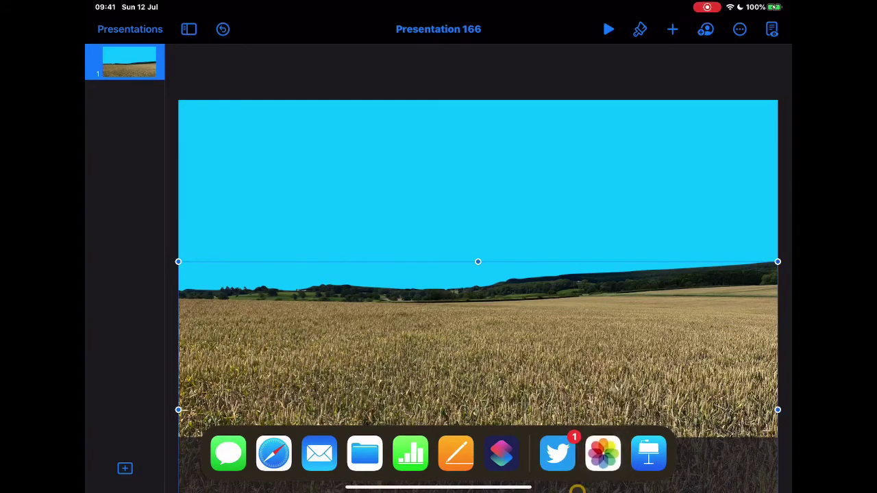
Open Photos in Split View and save the sky-free field image into Recents.
right_click(604, 454)
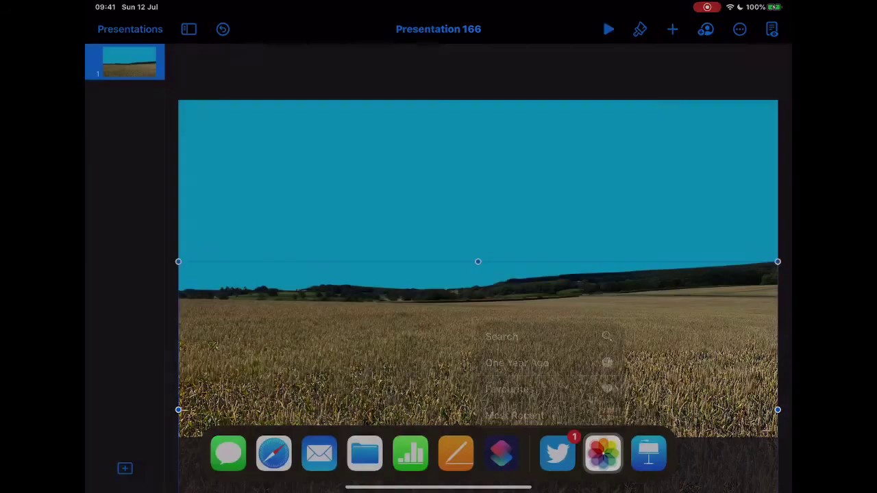
mouse_move(603, 454)
mouse_down()
mouse_move(730, 247)
mouse_move(775, 261)
mouse_up()
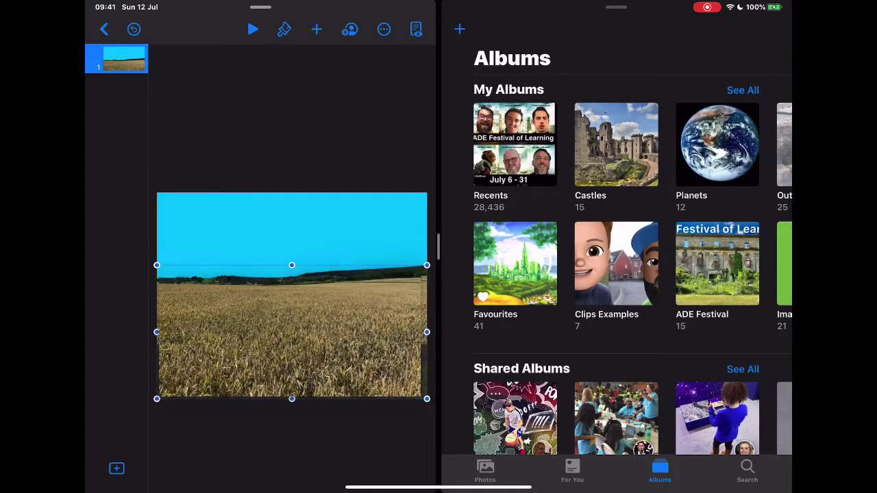
drag(281, 325, 509, 145)
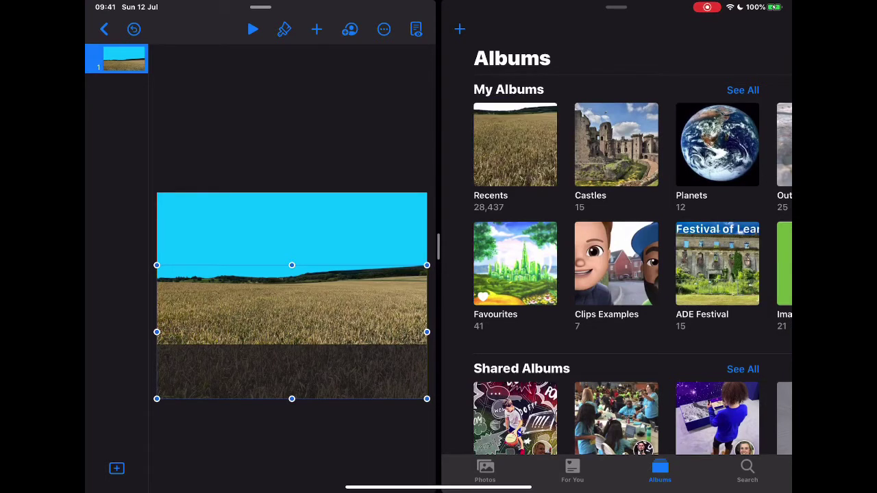
Replace the slide's field image with the saved Recents version and return Keynote to full screen.
click(292, 308)
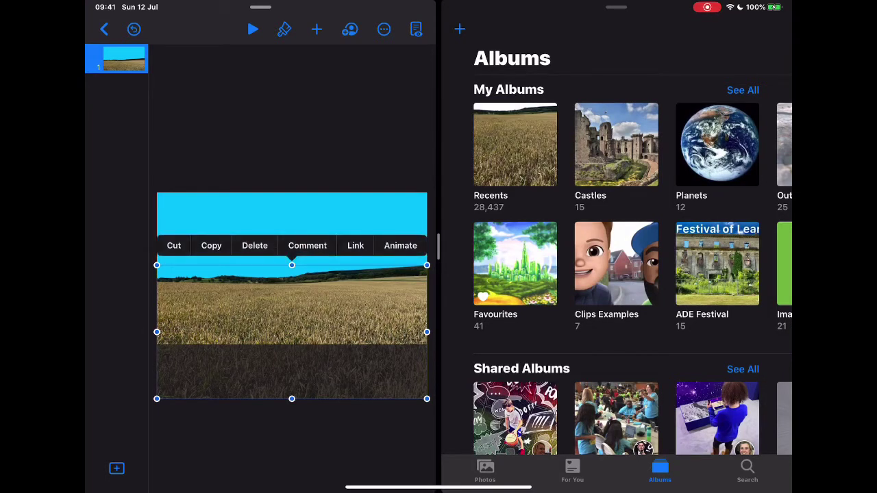
click(255, 246)
click(515, 145)
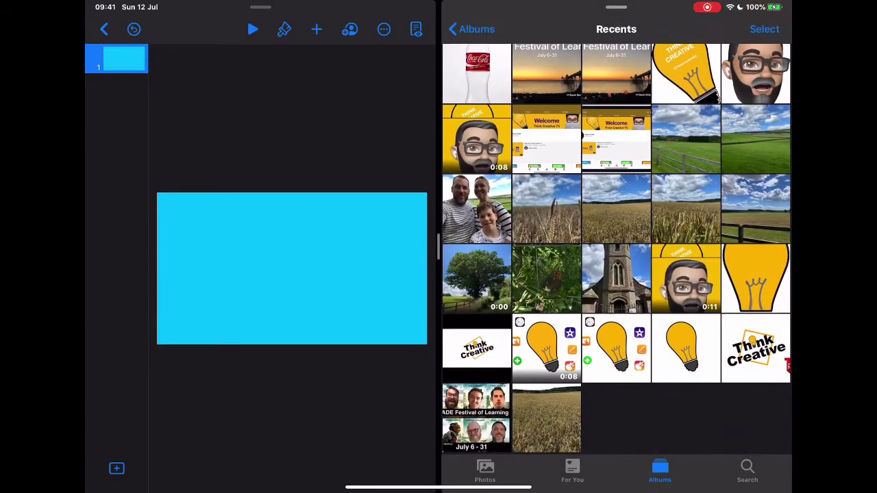
mouse_move(546, 418)
mouse_down()
mouse_move(245, 269)
mouse_move(288, 300)
mouse_up()
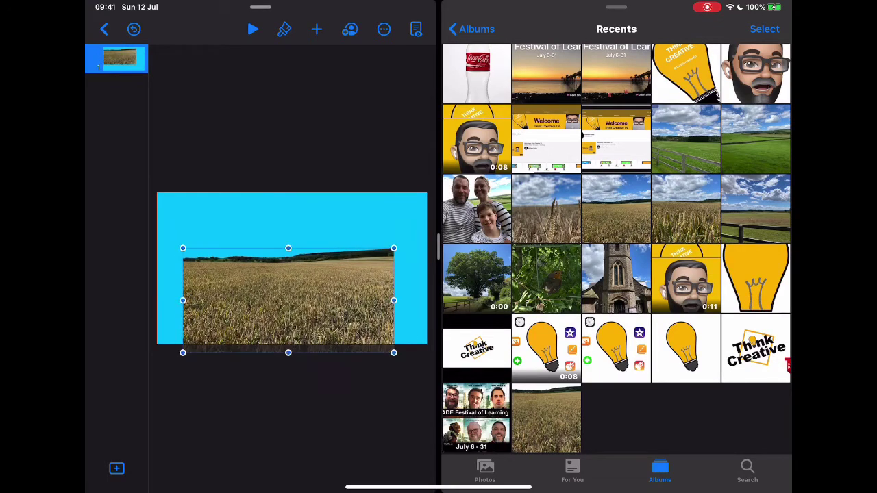
drag(439, 247, 870, 247)
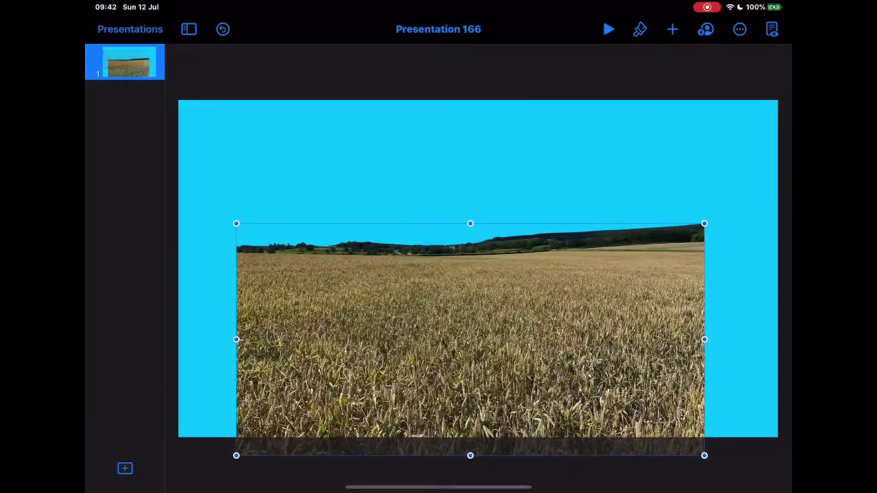
Stretch the wheat image across the full slide width with its bottom on the slide edge.
drag(471, 338, 411, 321)
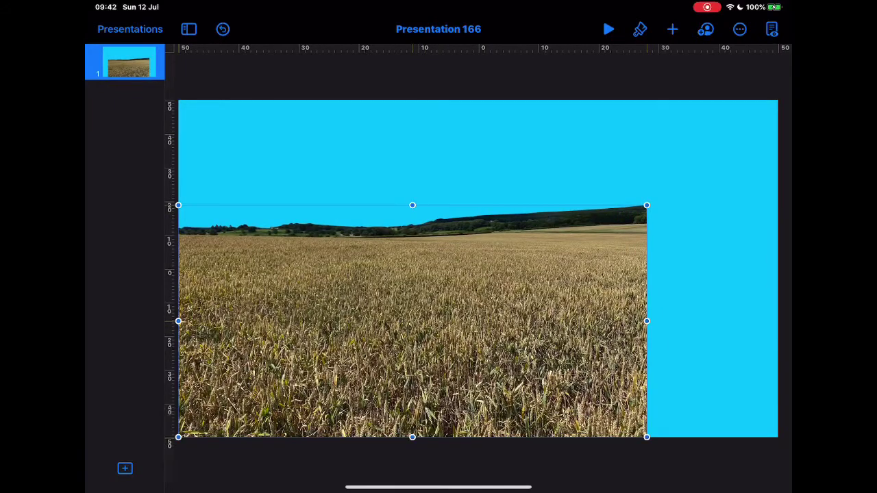
drag(646, 320, 778, 322)
mouse_move(478, 323)
mouse_down()
mouse_move(469, 399)
mouse_move(477, 399)
mouse_up()
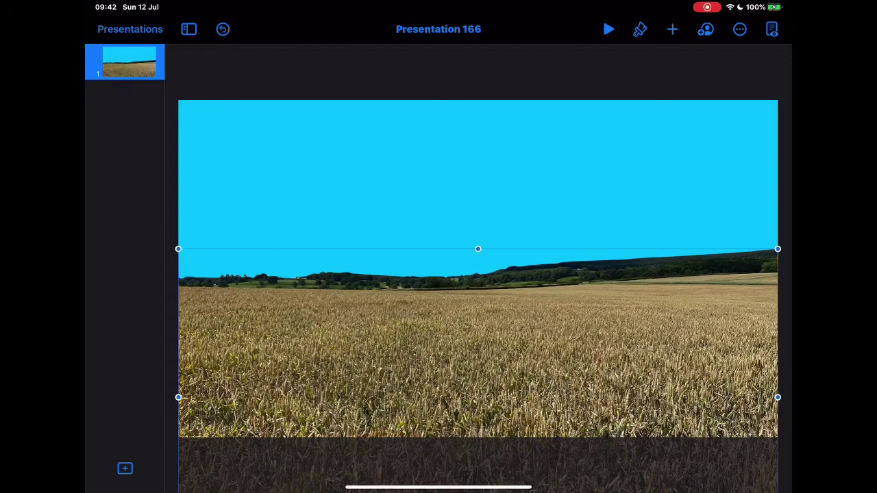
drag(477, 370, 477, 260)
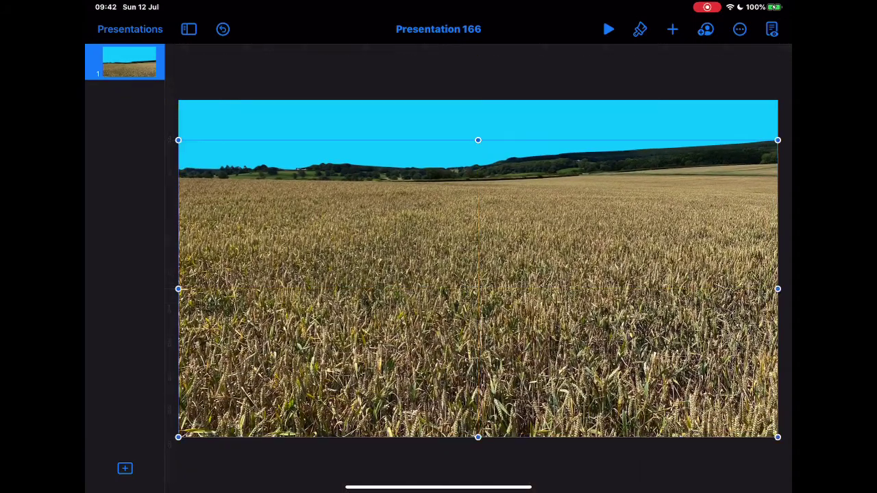
Add a Blank layout slide as slide 2.
click(124, 469)
scroll(185, 308, down, 5)
click(235, 402)
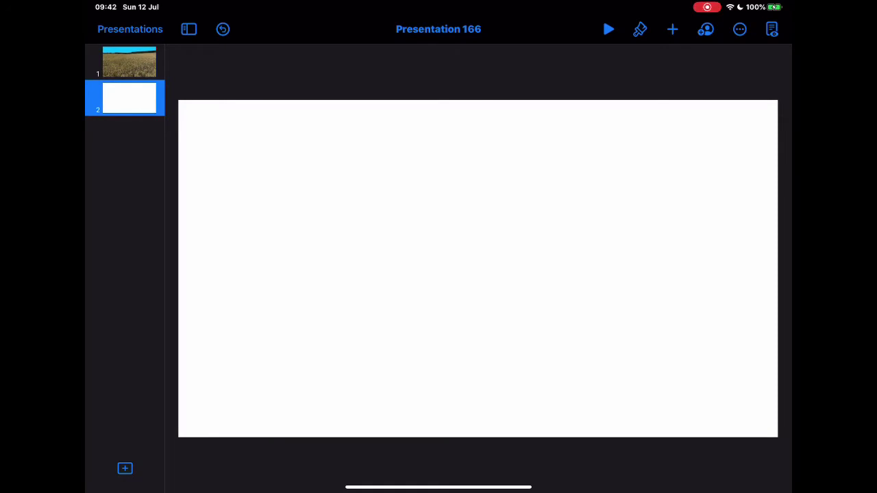
Insert a basic square, enlarge it into a large blue rectangle, and centre it on the slide.
click(672, 29)
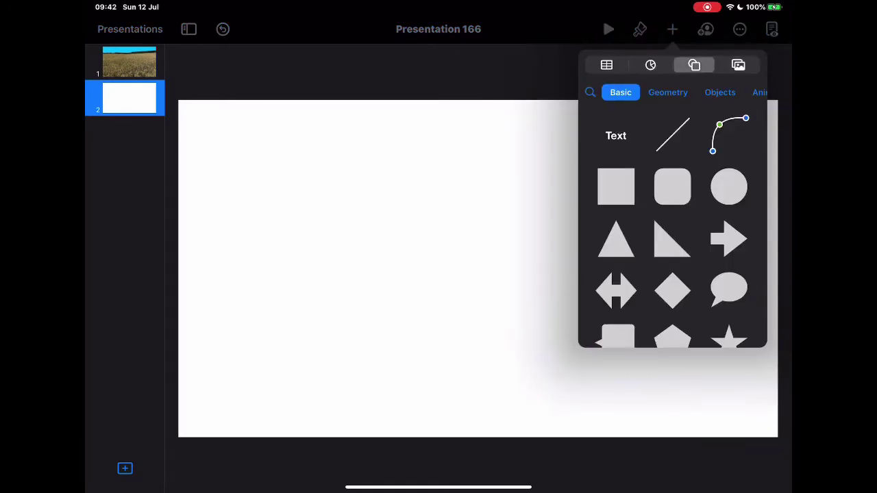
click(616, 186)
drag(505, 268, 669, 268)
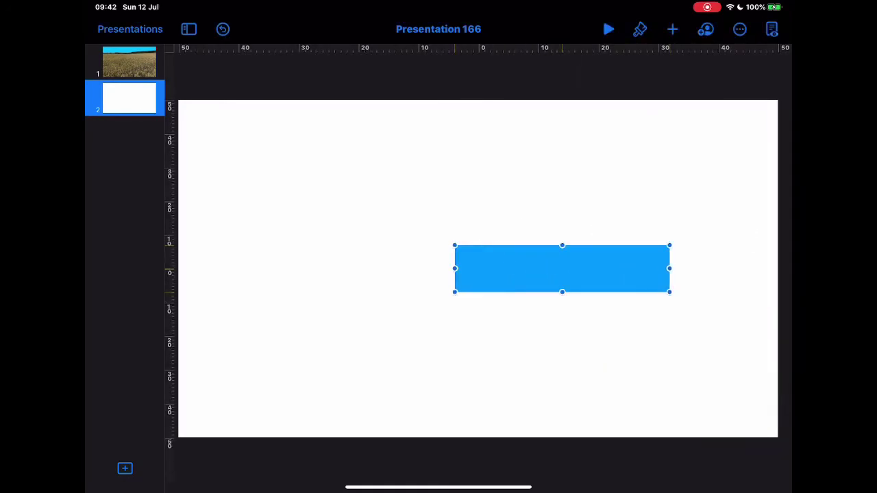
drag(562, 245, 562, 135)
mouse_move(562, 213)
mouse_down()
mouse_move(444, 245)
mouse_move(428, 236)
mouse_up()
drag(534, 313, 631, 384)
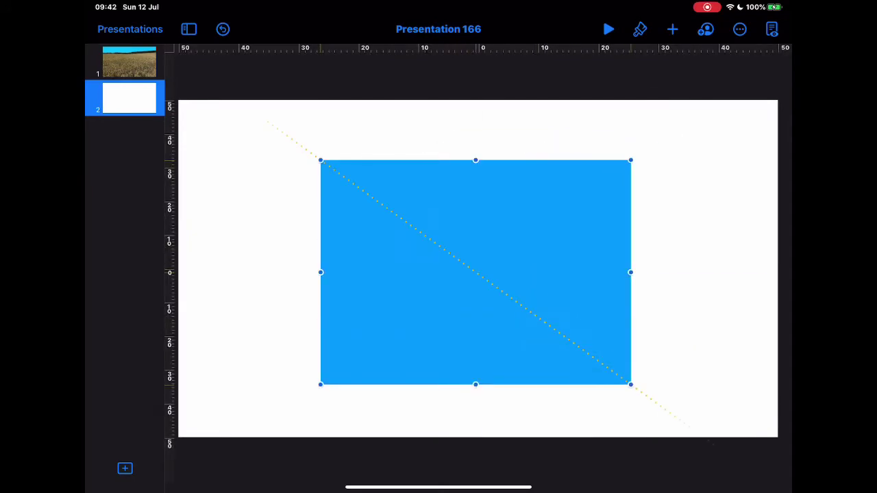
drag(475, 271, 478, 268)
Add the T-shirt shape from Objects, enlarge and centre it, and fill it black.
click(639, 29)
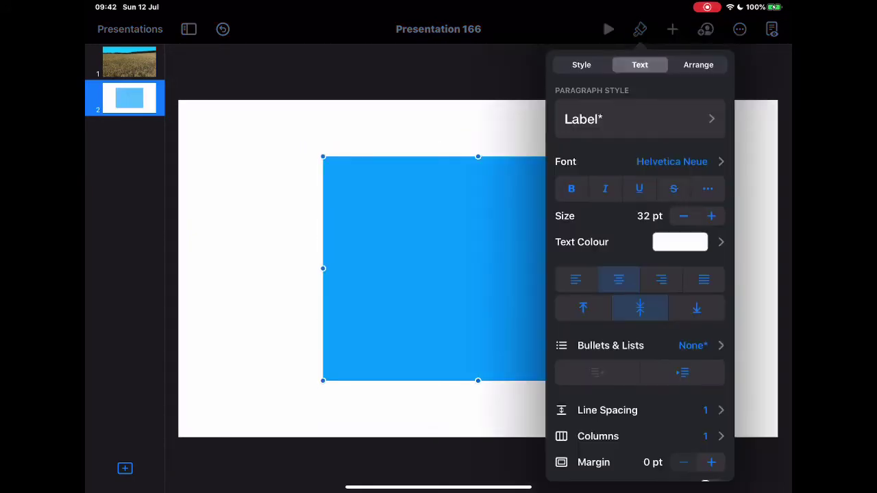
click(673, 29)
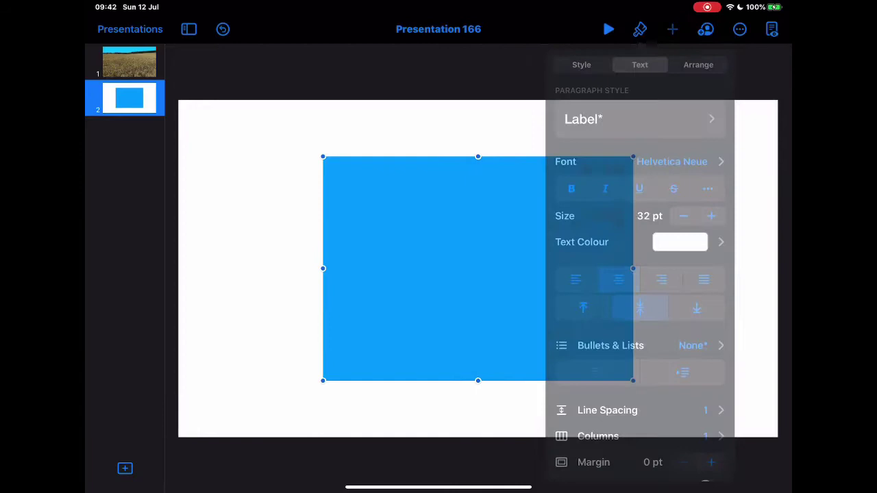
mouse_move(726, 233)
mouse_down()
mouse_move(616, 233)
mouse_move(727, 233)
mouse_up()
click(615, 137)
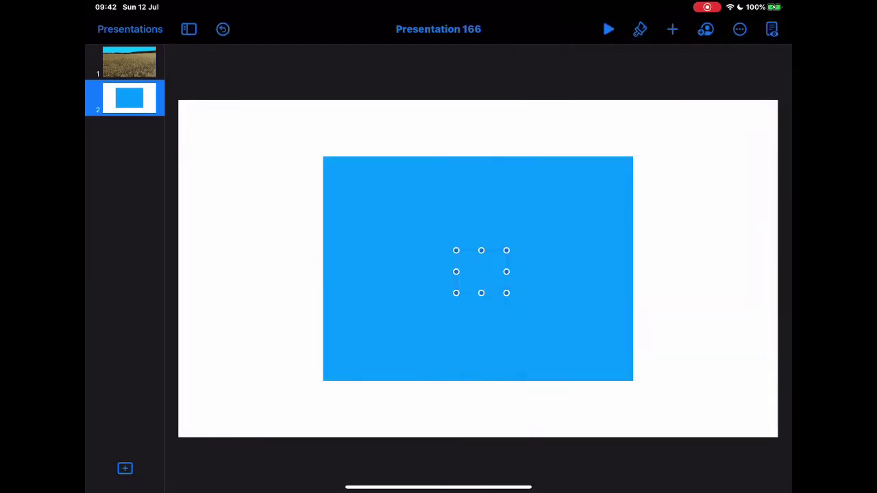
drag(507, 292, 589, 363)
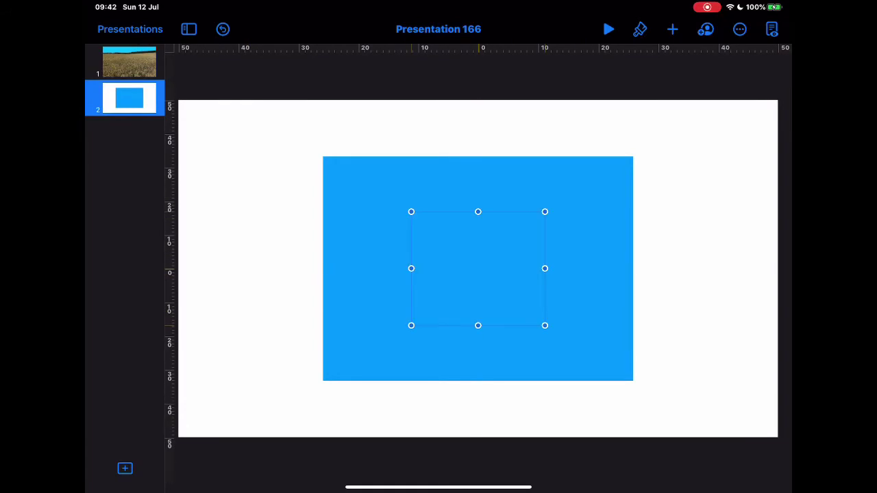
mouse_move(544, 324)
mouse_down()
mouse_move(578, 346)
mouse_move(568, 345)
mouse_up()
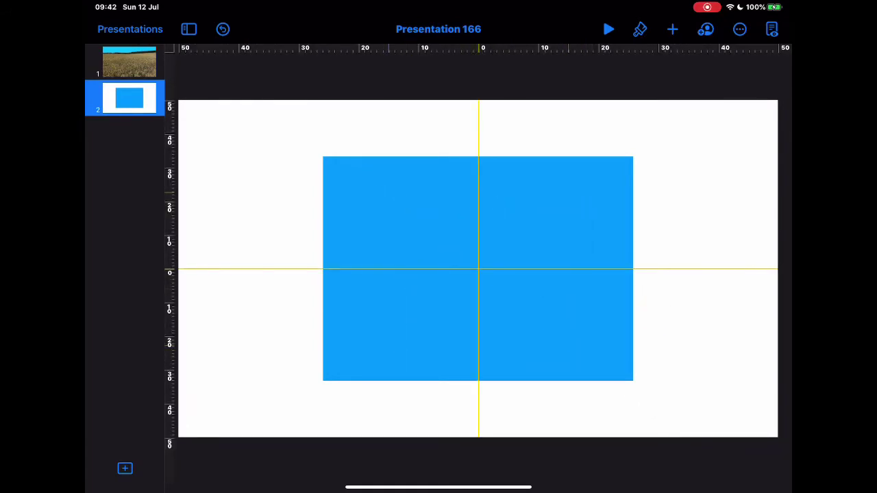
click(640, 29)
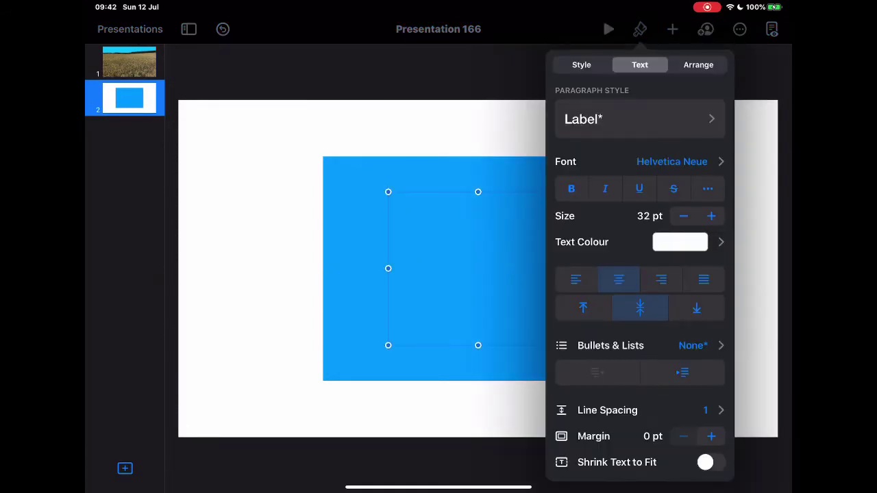
click(698, 64)
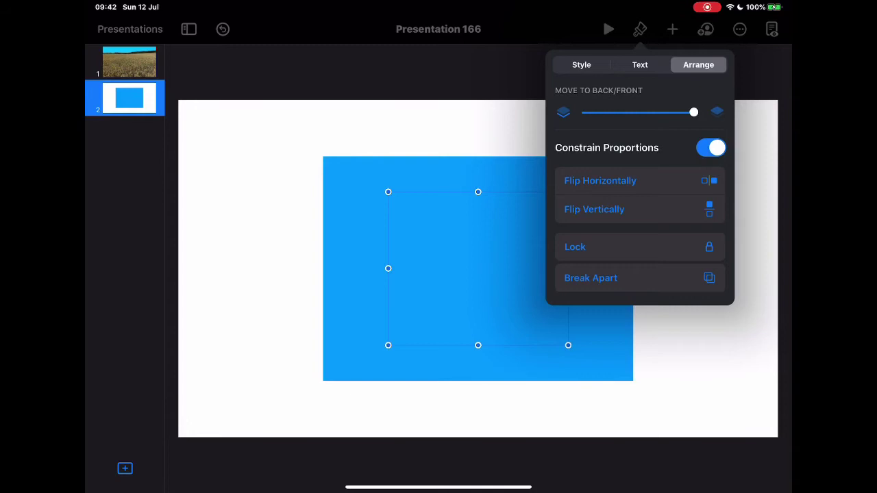
click(581, 65)
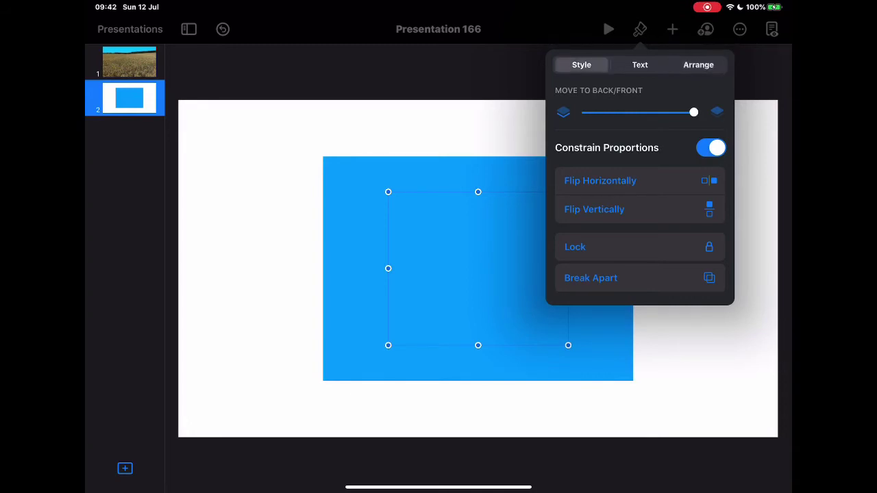
click(701, 151)
Select the rectangle and T-shirt together and save them into Photos as one picture.
click(246, 411)
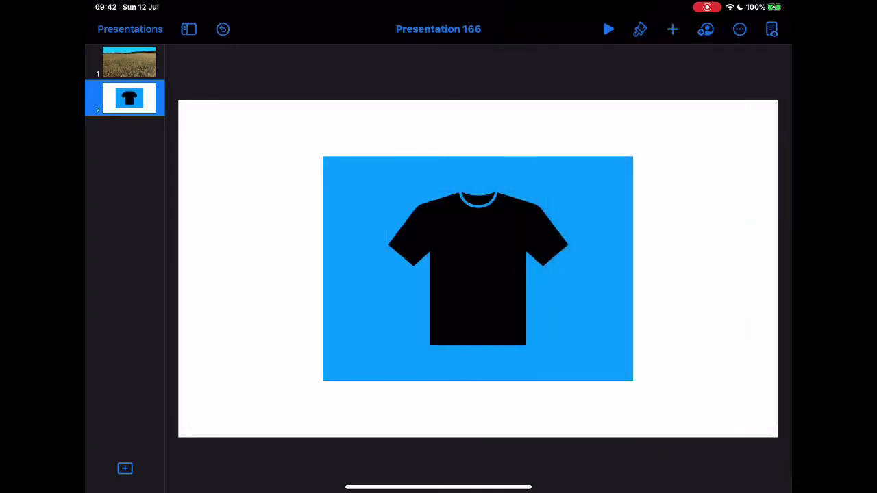
click(478, 274)
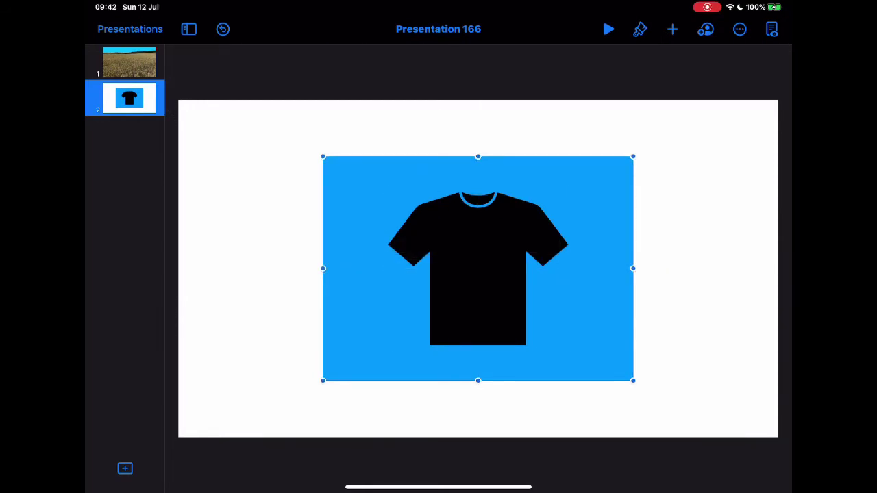
drag(438, 488, 439, 411)
drag(603, 454, 766, 264)
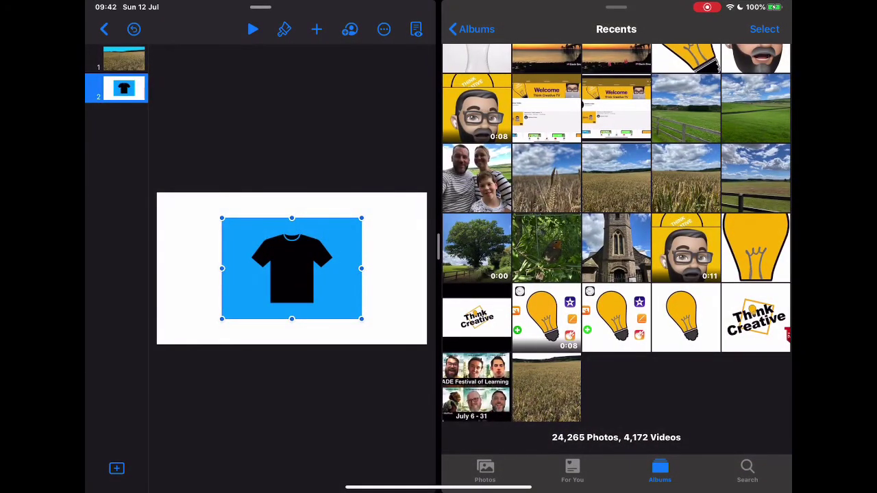
drag(291, 268, 626, 402)
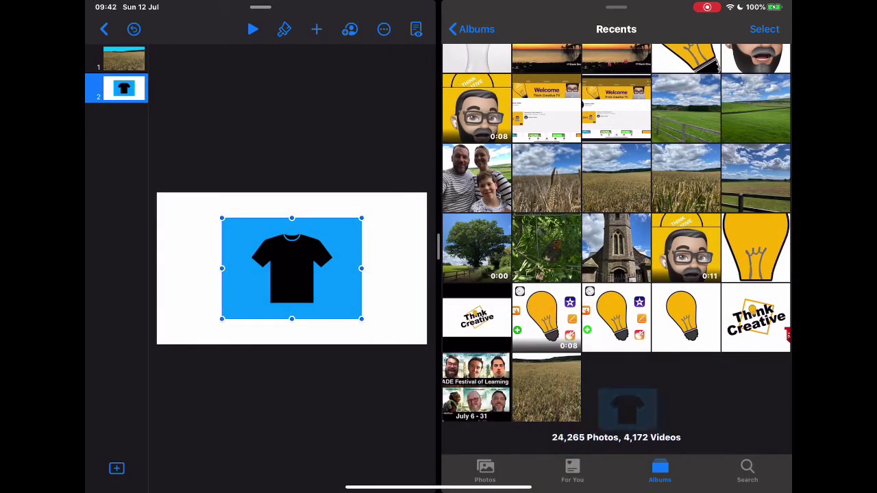
Delete the shapes, place the saved T-shirt picture on slide 2, and restore full-screen Keynote.
click(292, 267)
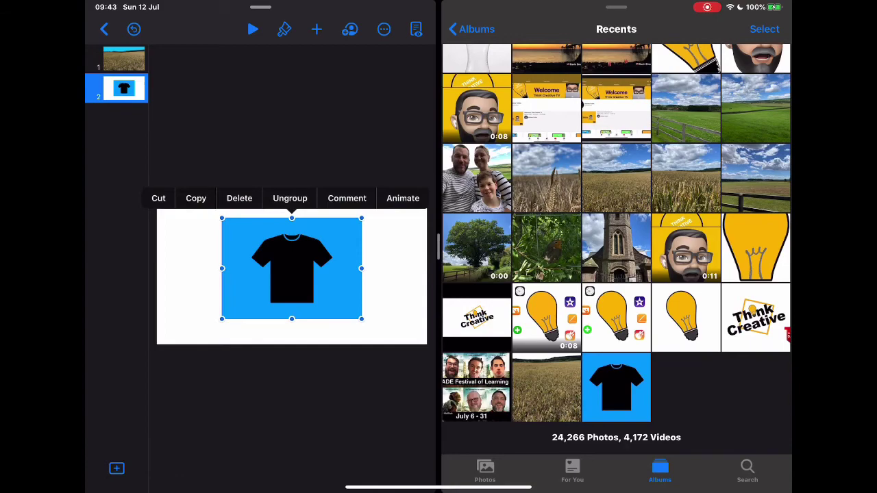
click(239, 198)
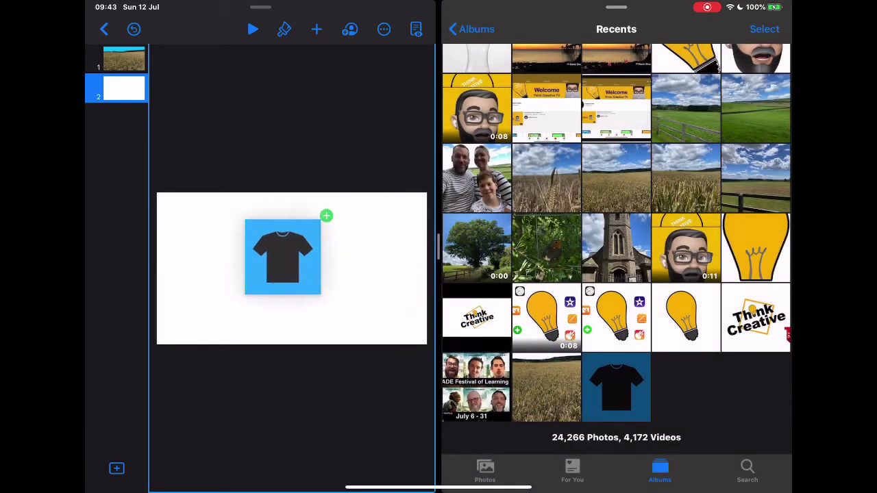
drag(616, 387, 284, 254)
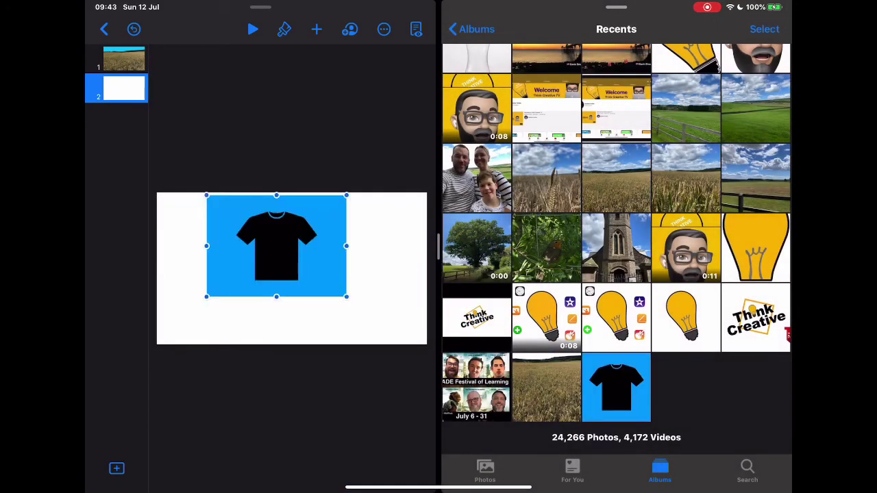
drag(439, 246, 788, 247)
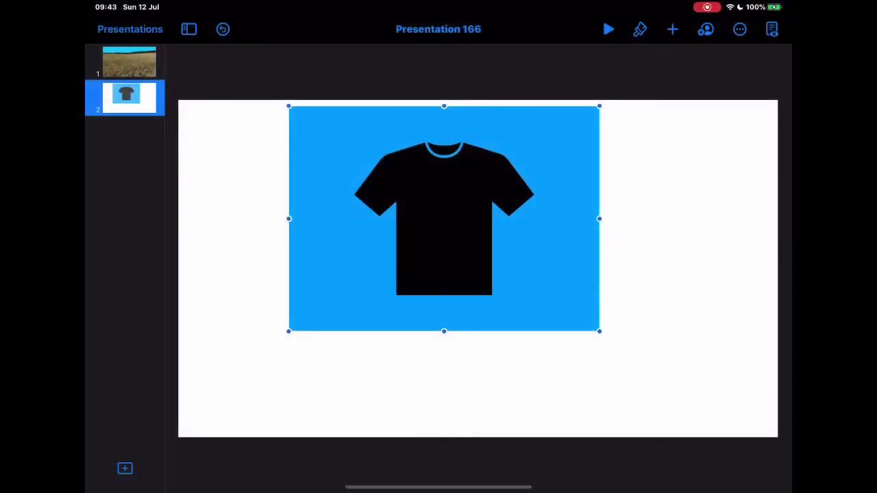
Centre the T-shirt picture and use Instant Alpha to remove the black shirt colour.
drag(444, 218, 478, 268)
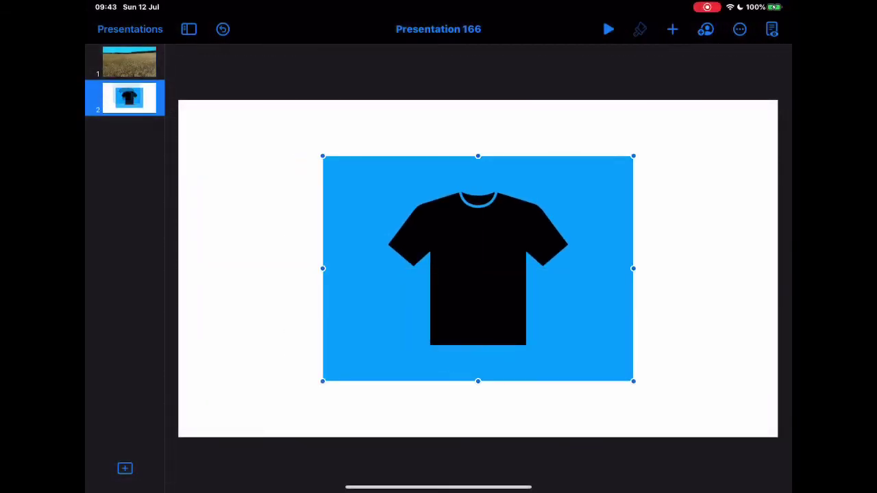
click(640, 29)
click(640, 135)
mouse_move(490, 264)
mouse_down()
mouse_move(496, 255)
mouse_move(497, 277)
mouse_up()
drag(483, 197, 492, 200)
click(576, 405)
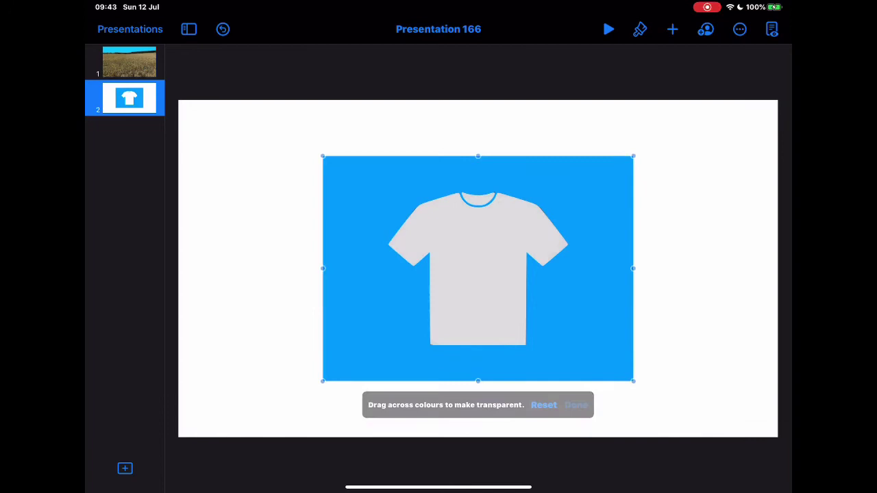